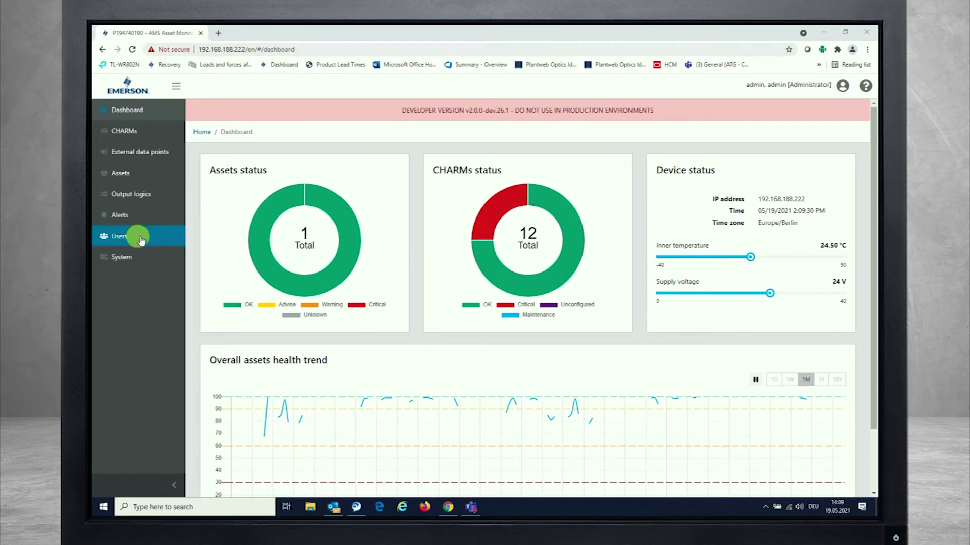
Step: Enable the Modbus TCP server for both WAN/LAN and ACN in the system configuration
click(125, 263)
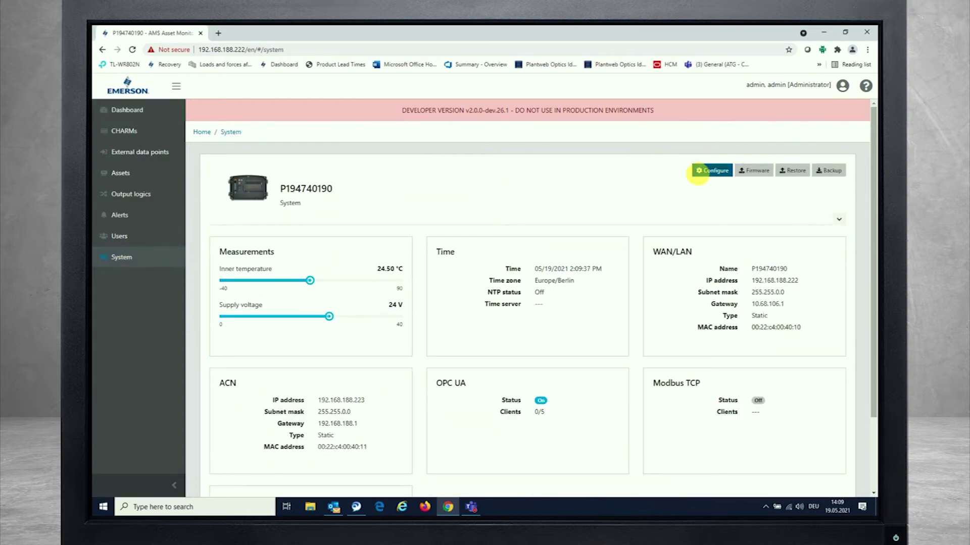
click(713, 171)
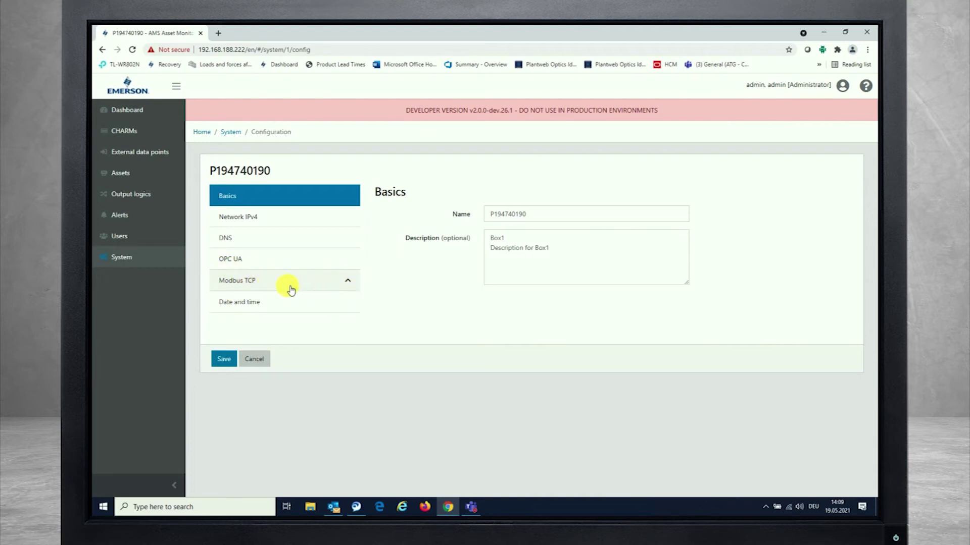
click(347, 285)
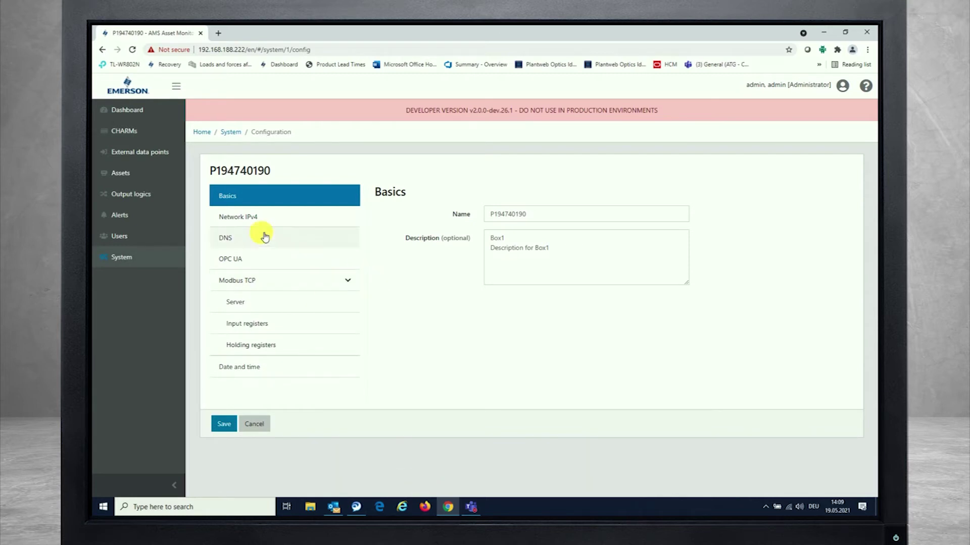
click(236, 303)
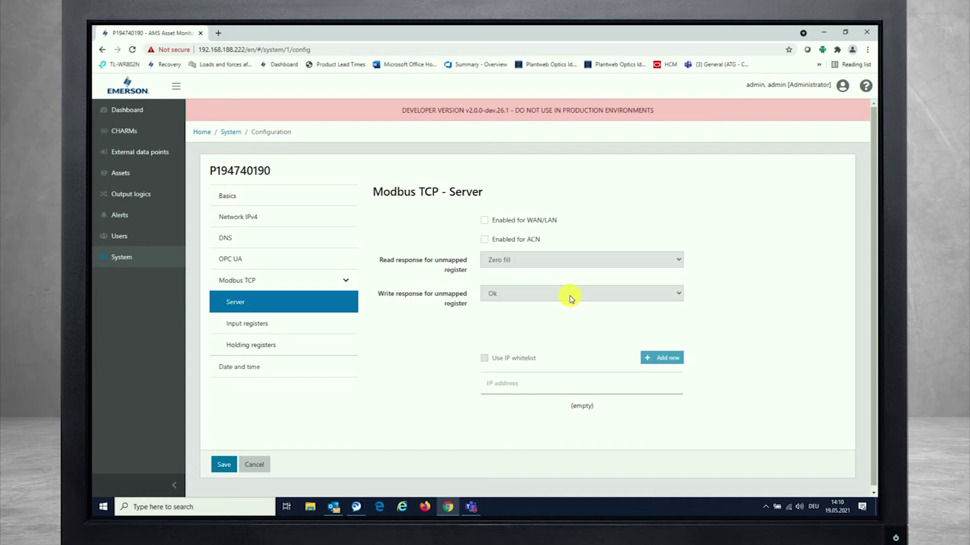
click(484, 220)
click(484, 240)
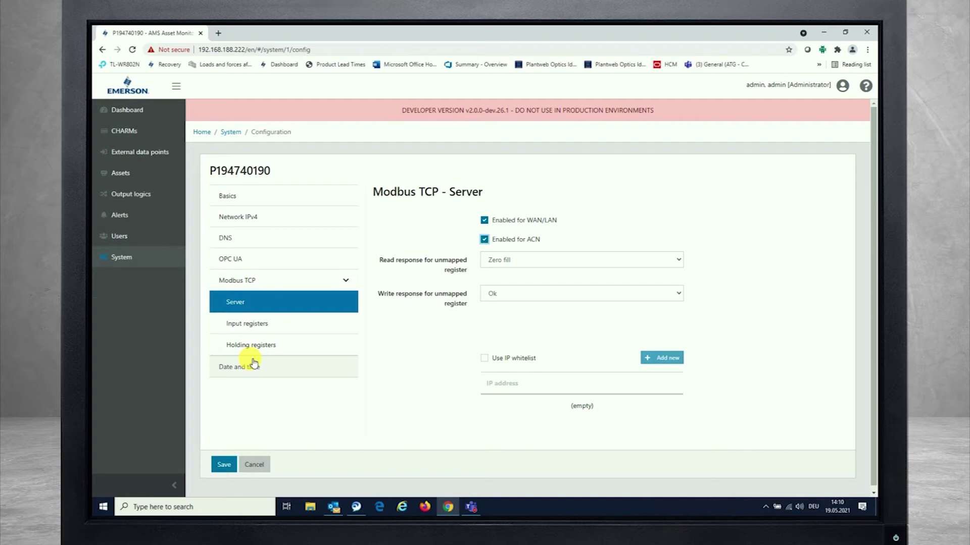
Step: Start a new Modbus TCP input register and show all available data points on one page of its data point selection
click(253, 326)
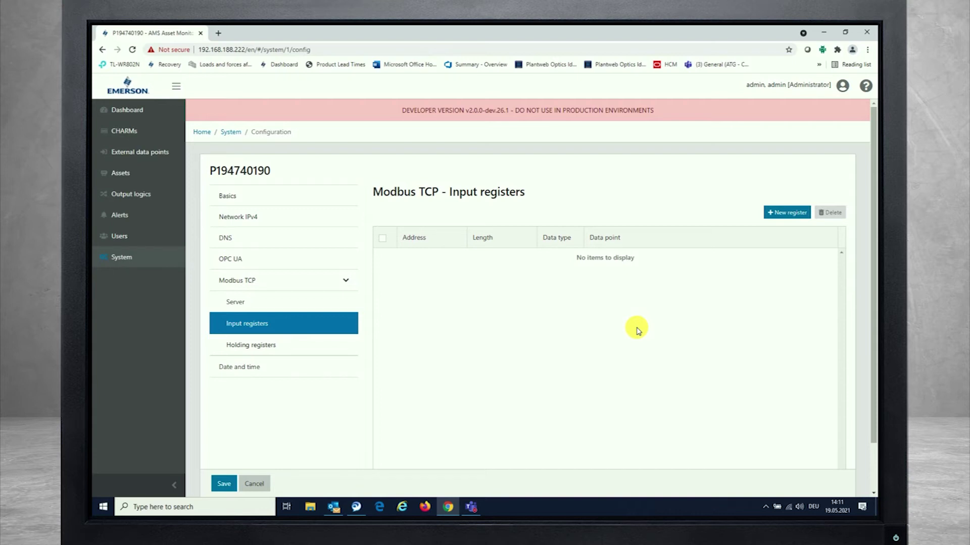
click(787, 214)
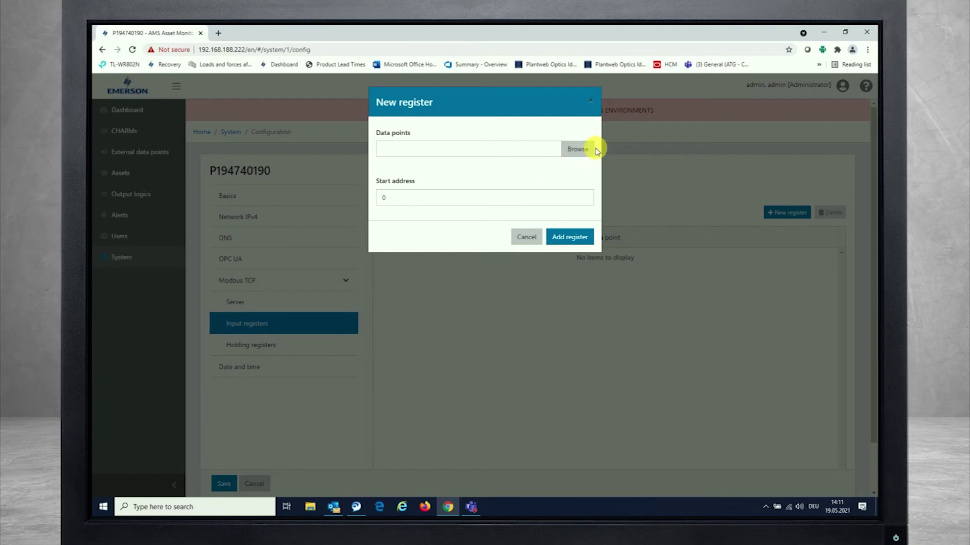
click(579, 150)
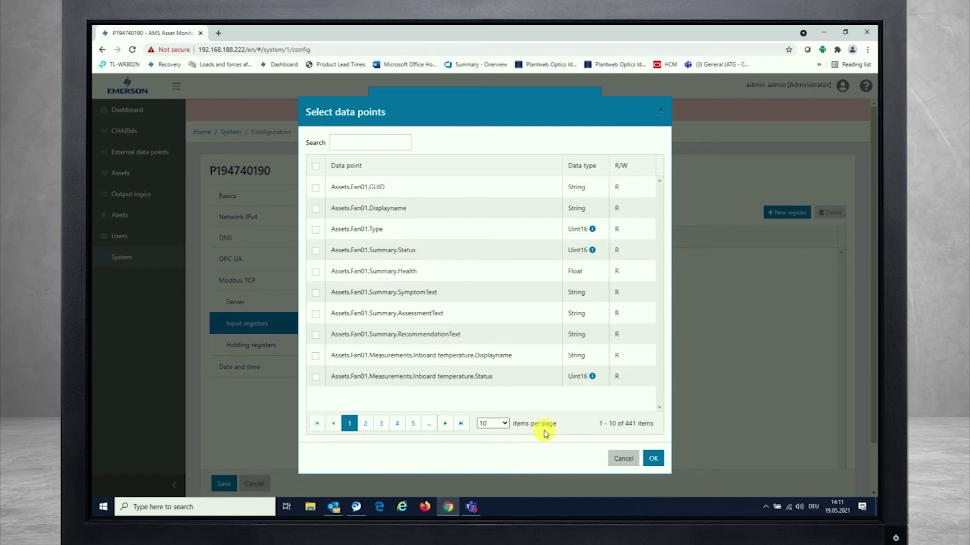
click(504, 424)
click(486, 460)
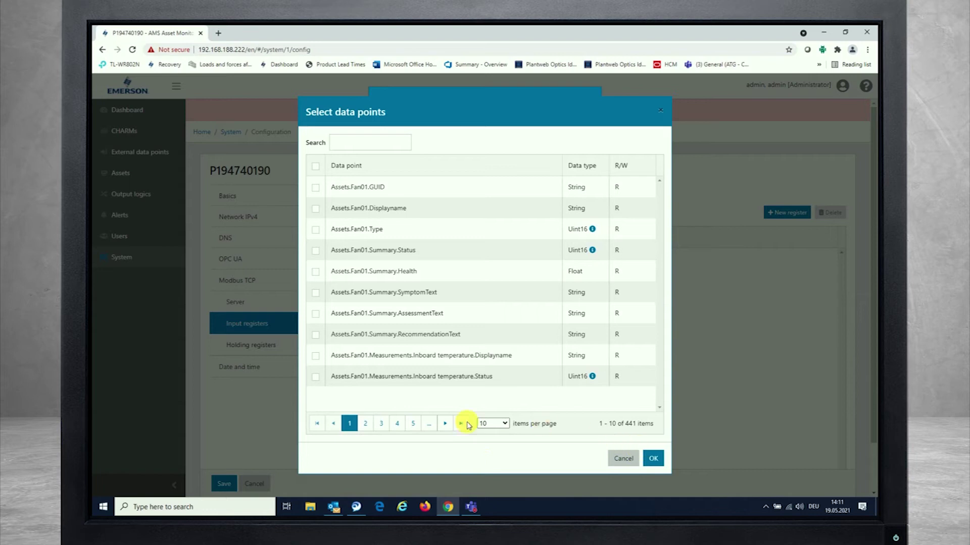
scroll(462, 262, down, 10)
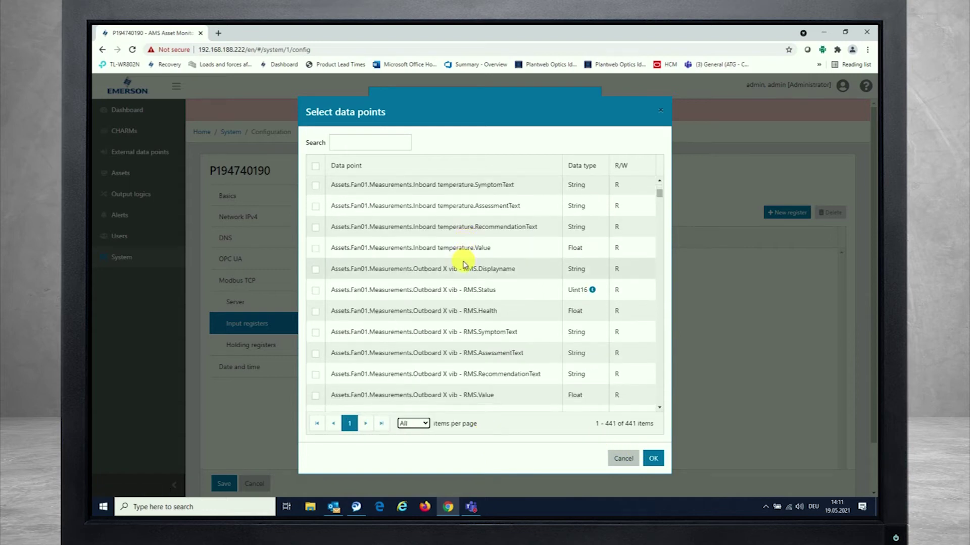
scroll(464, 277, down, 15)
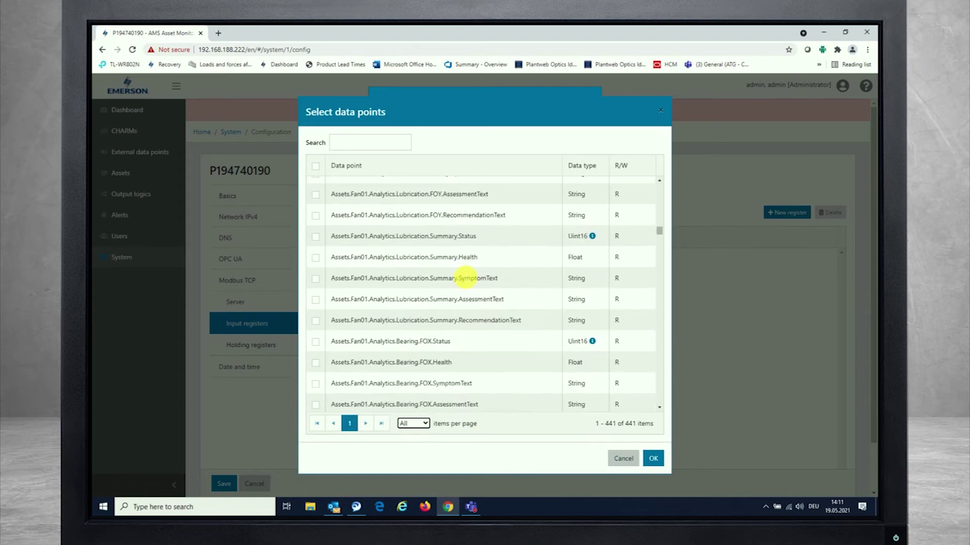
scroll(455, 293, up, 20)
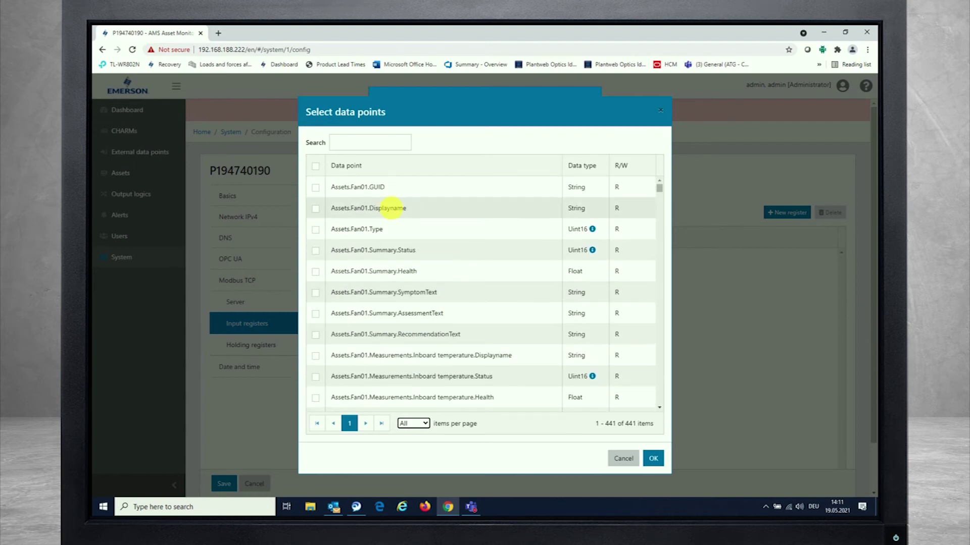
Step: Search the data points for "Health", look through the matches, and clear the search
click(356, 148)
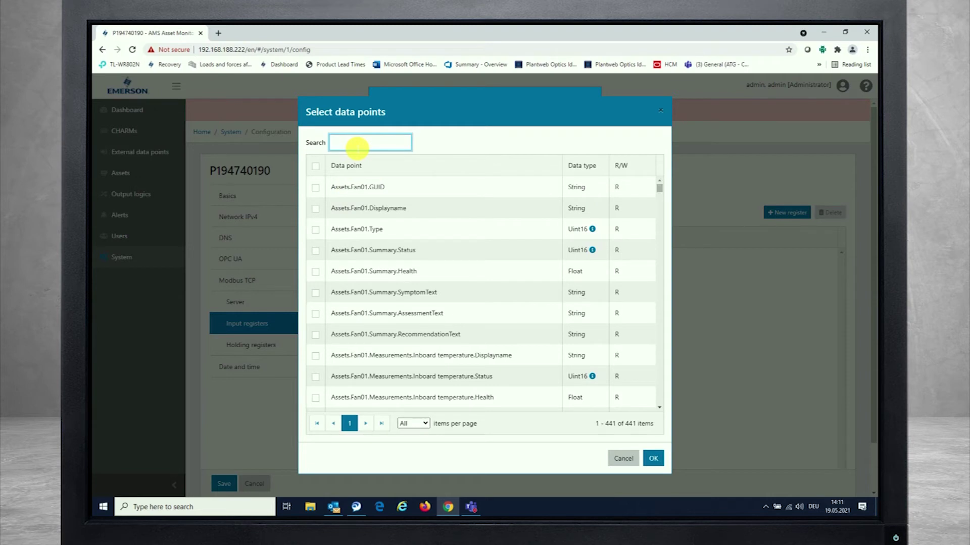
text(H)
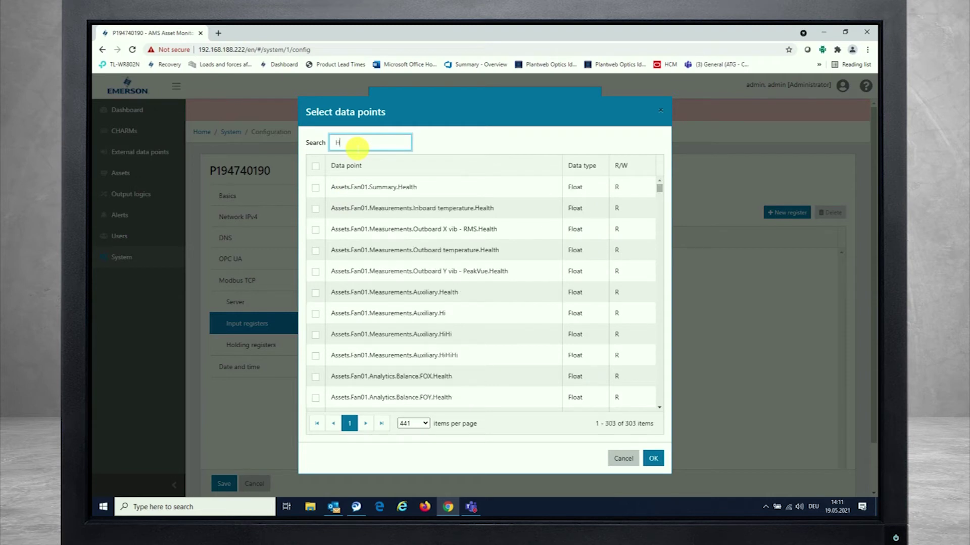
text(ealth)
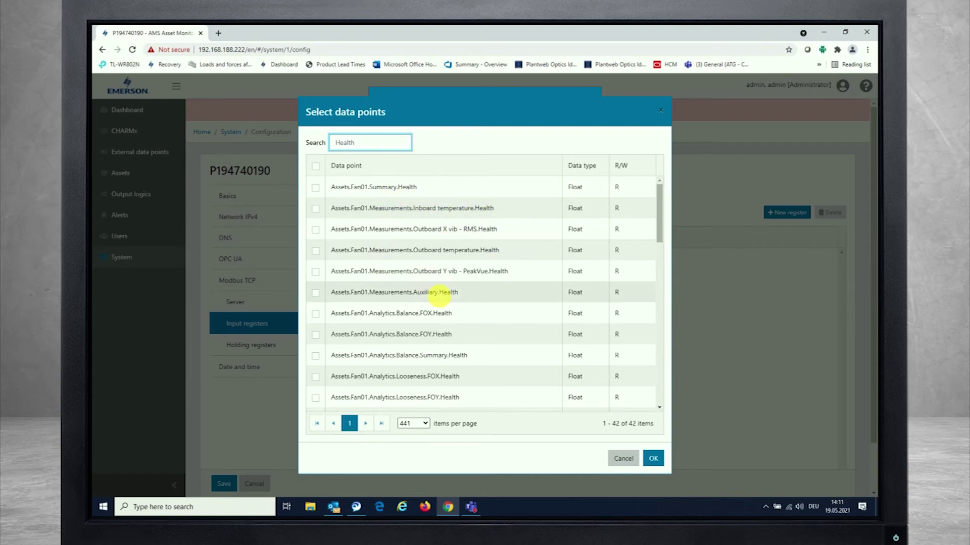
scroll(426, 281, down, 5)
scroll(435, 277, down, 5)
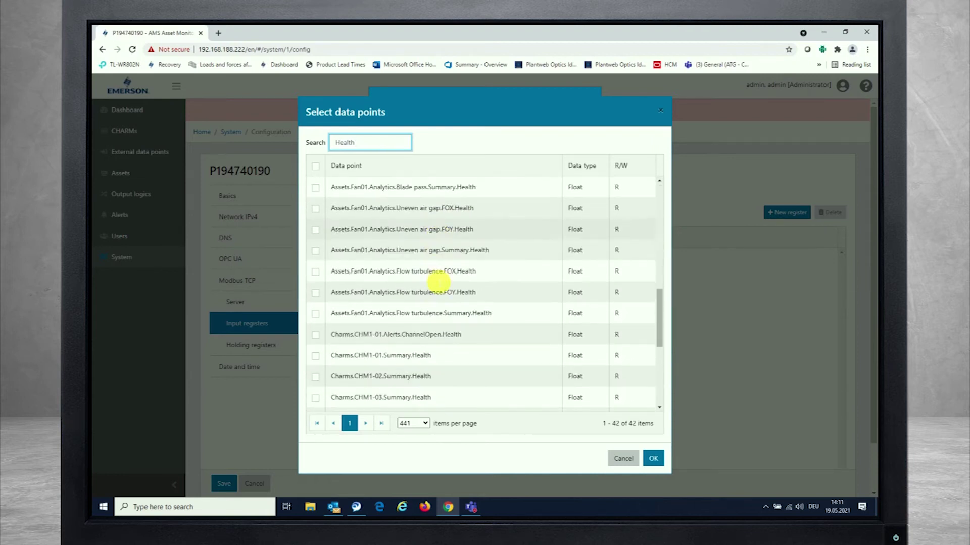
scroll(433, 271, up, 10)
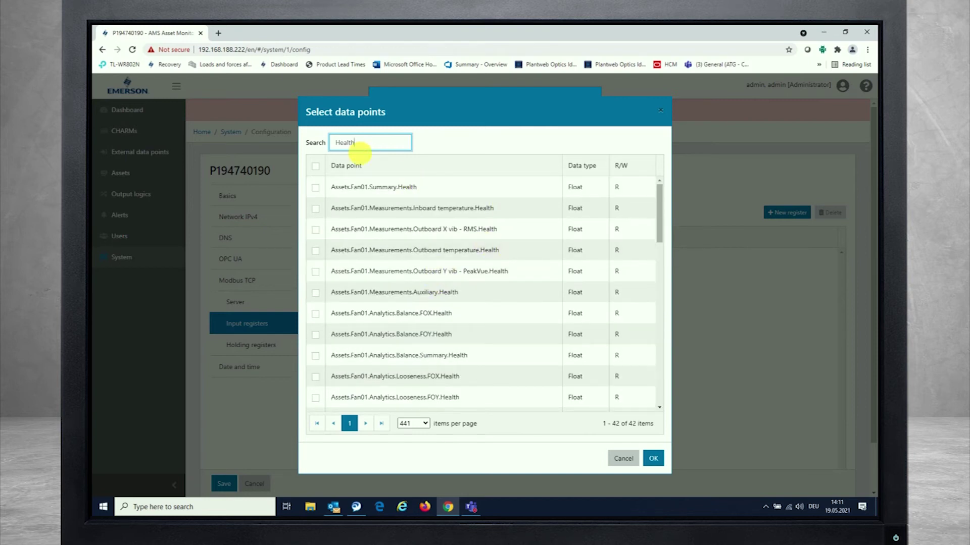
double_click(366, 143)
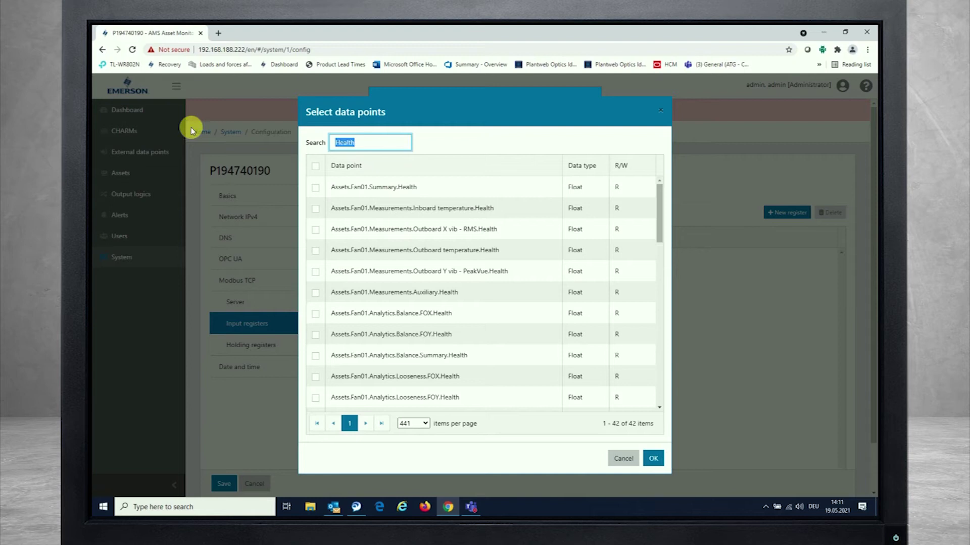
key(BackSpace)
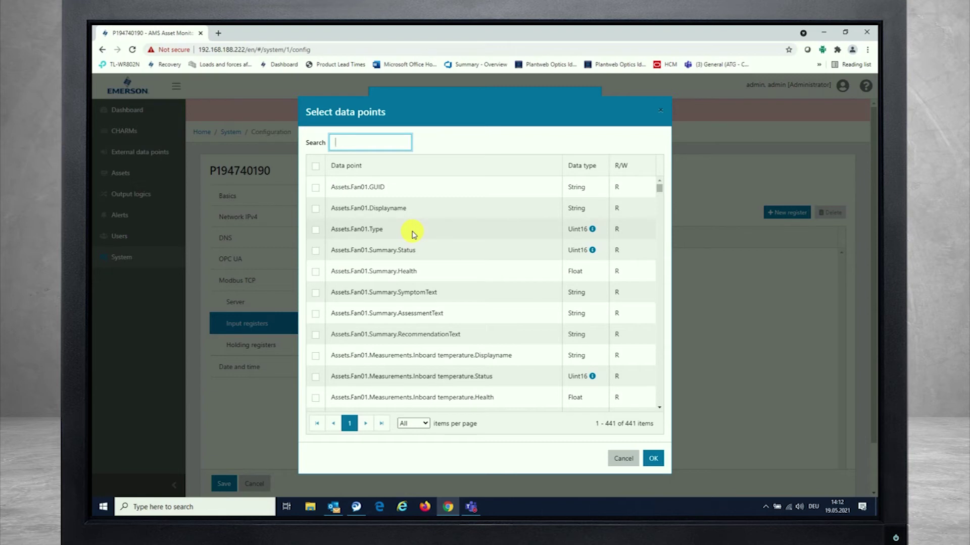
Step: Select all data points in the list at once and deselect them again
click(315, 167)
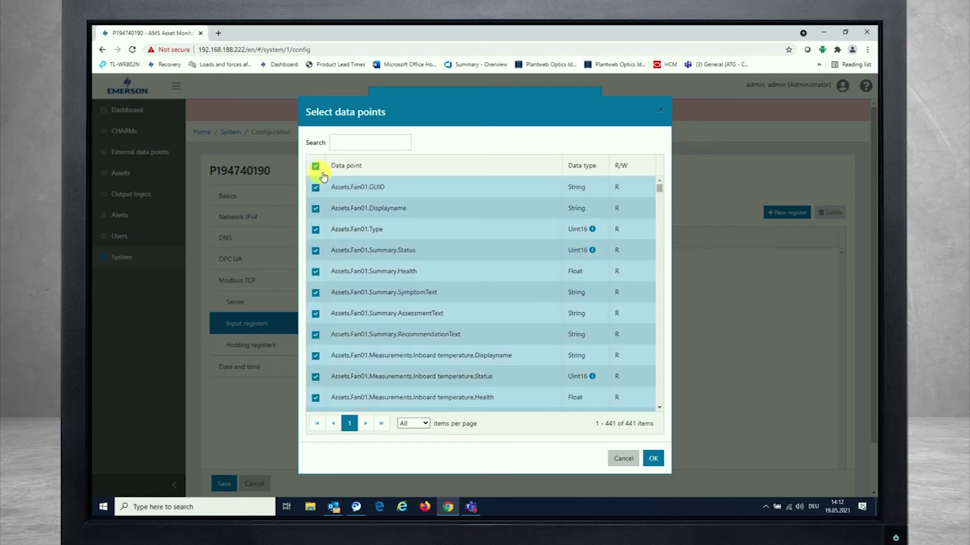
scroll(509, 323, down, 15)
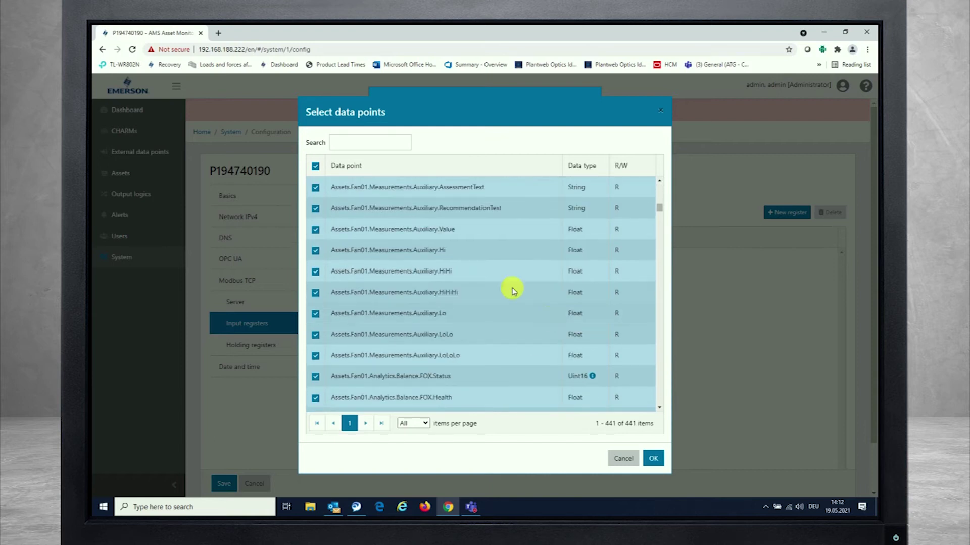
drag(659, 207, 660, 184)
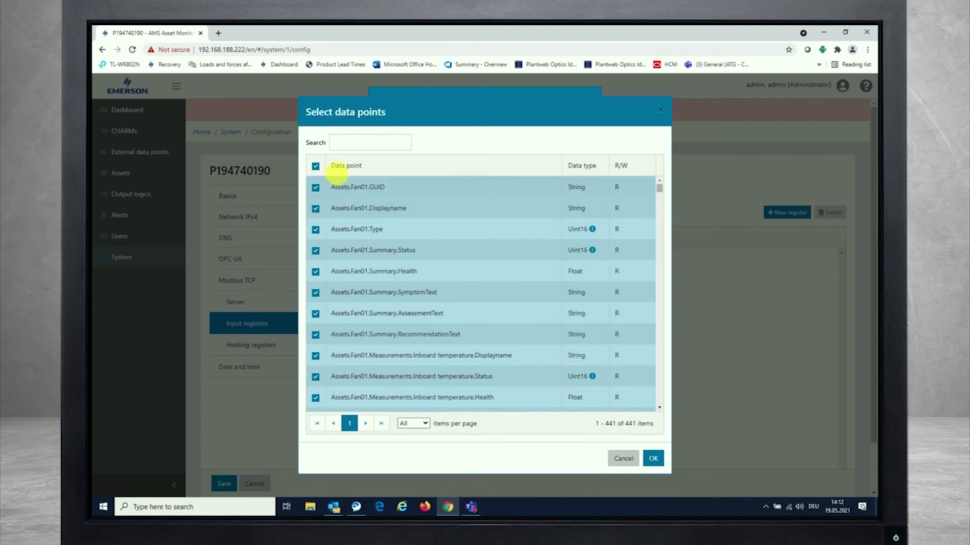
click(316, 166)
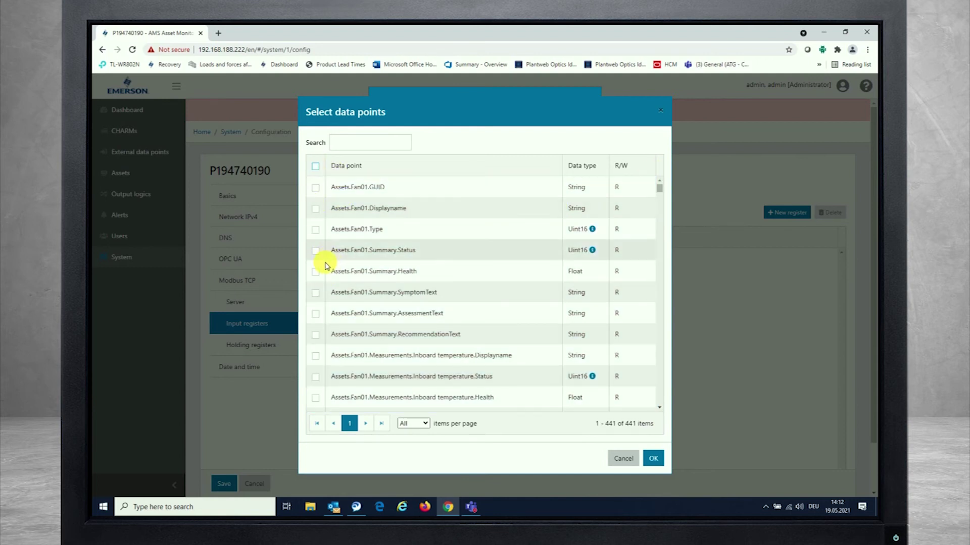
Step: Select the Assets.Fan01 Type data point and the Summary Status, Health, SymptomText, AssessmentText and RecommendationText data points
click(316, 233)
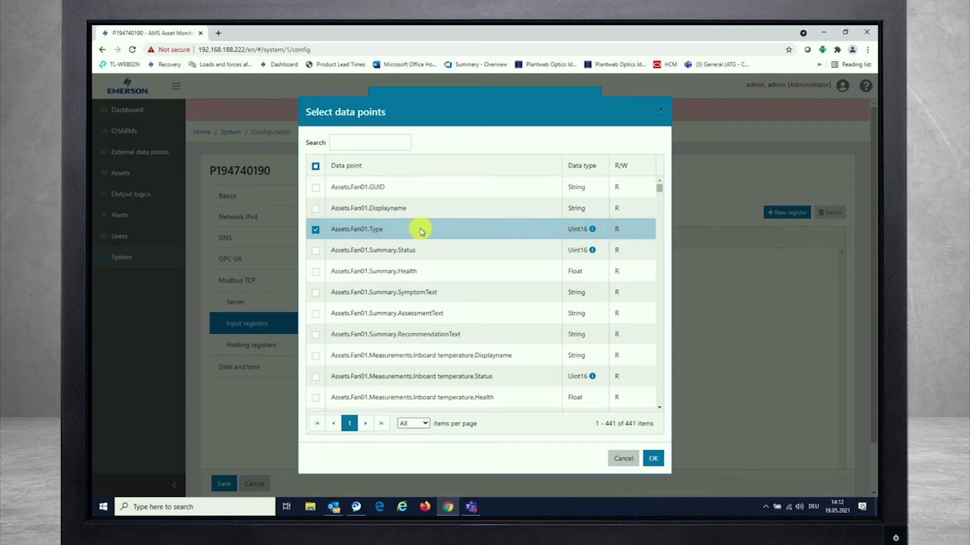
click(316, 251)
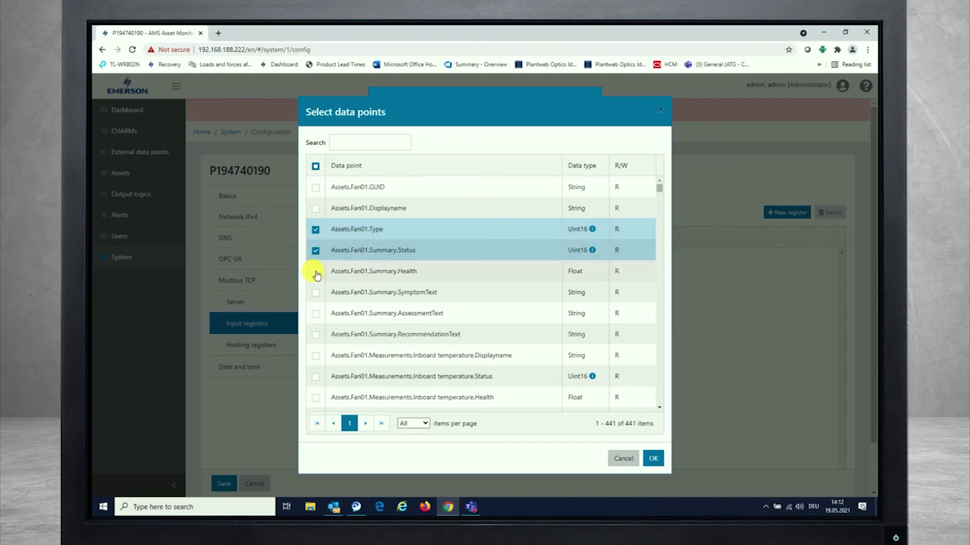
click(317, 273)
click(317, 292)
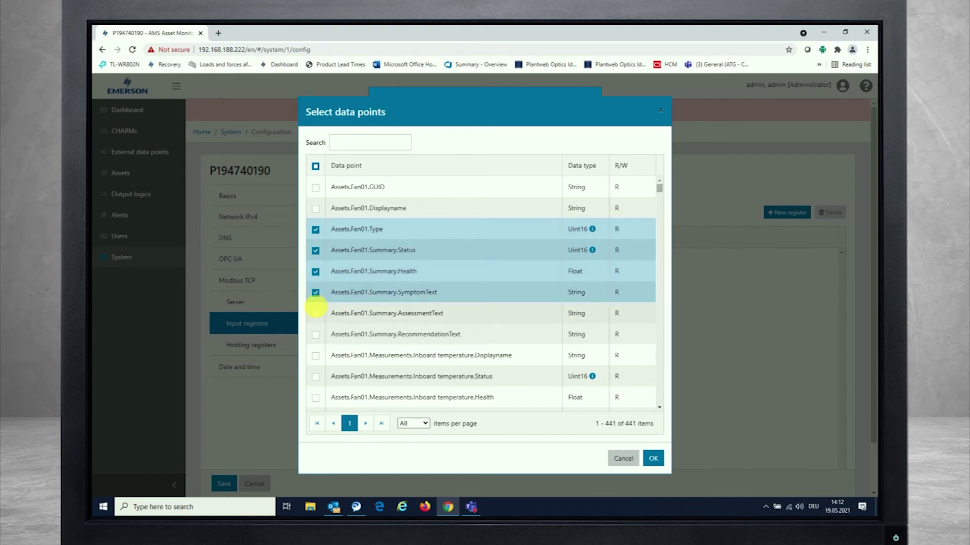
click(315, 315)
click(315, 334)
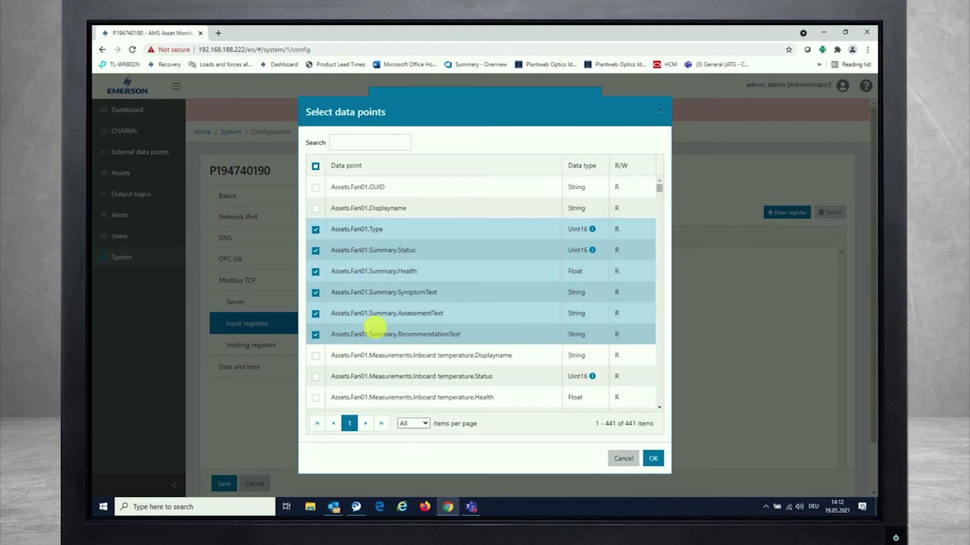
Step: Confirm the data point selection and add the Fan01 points as input registers from start address 0
scroll(378, 329, down, 1)
scroll(379, 330, down, 10)
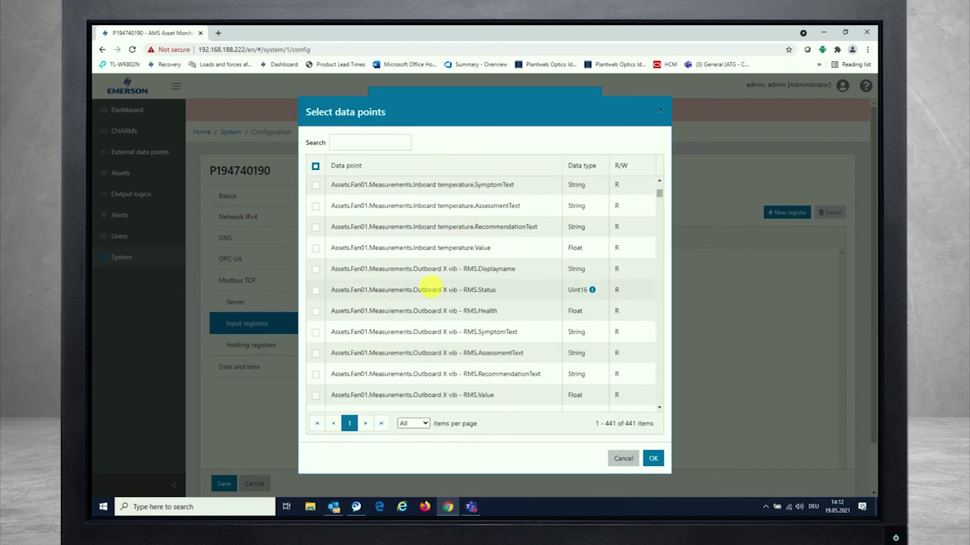
scroll(426, 285, up, 10)
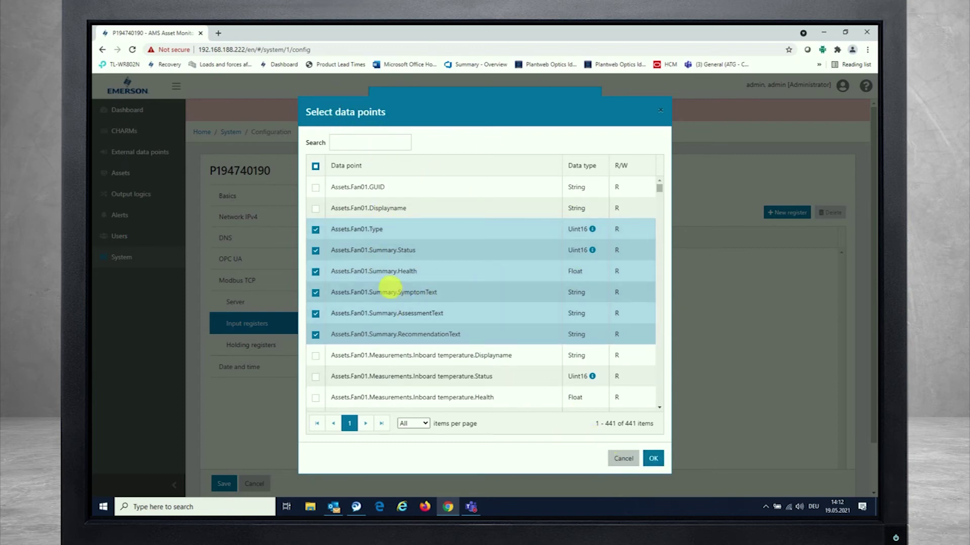
scroll(386, 278, down, 7)
scroll(373, 270, down, 5)
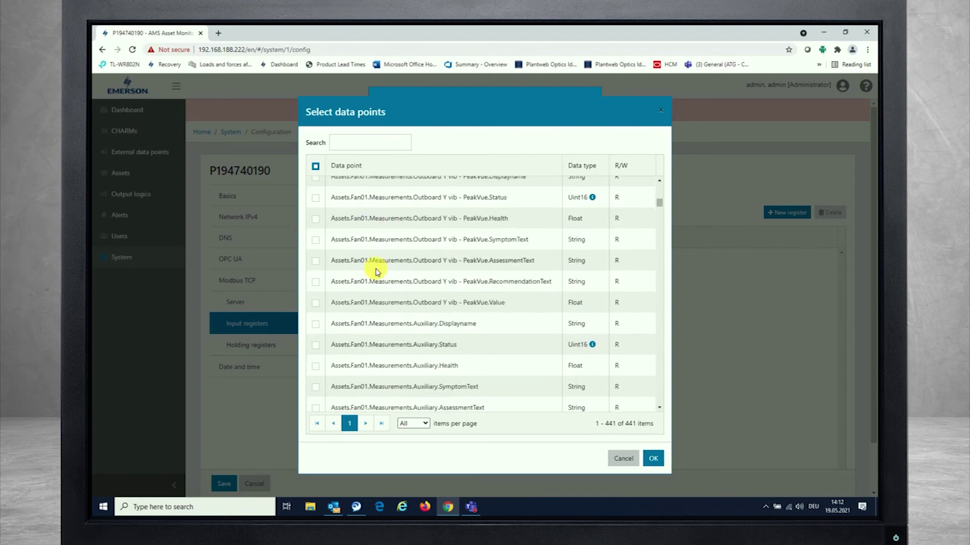
click(653, 459)
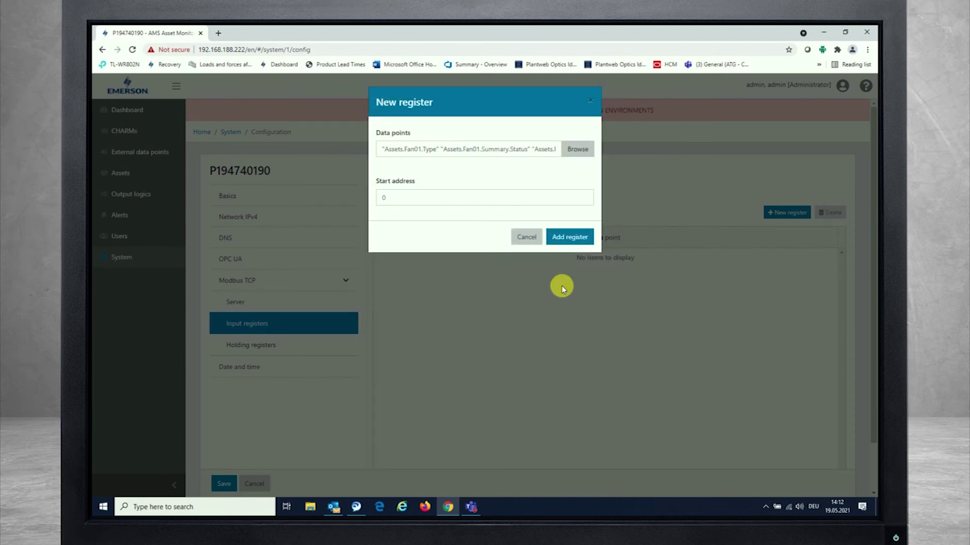
click(566, 237)
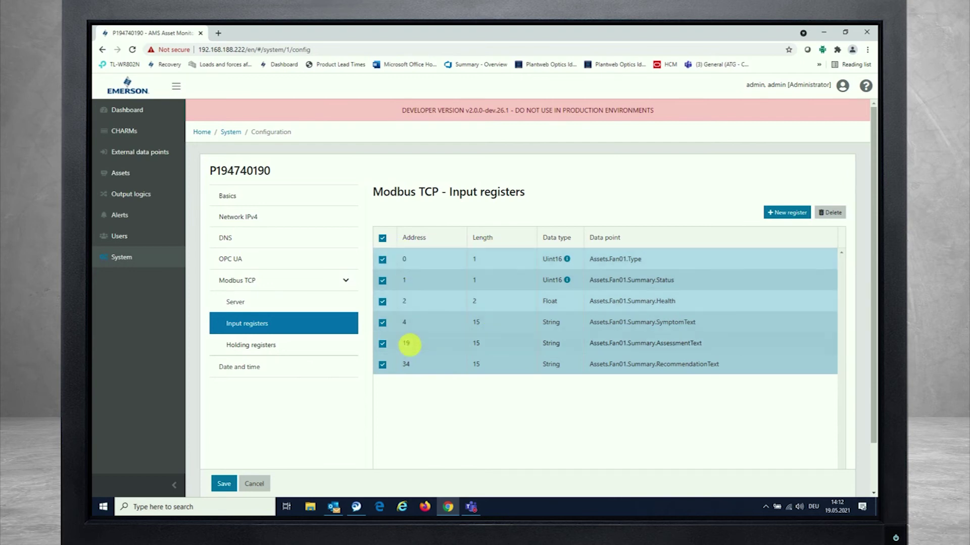
Step: Adjust the address of the Assets.Fan01.Summary.RecommendationText input register and open the Modbus TCP holding registers
click(634, 365)
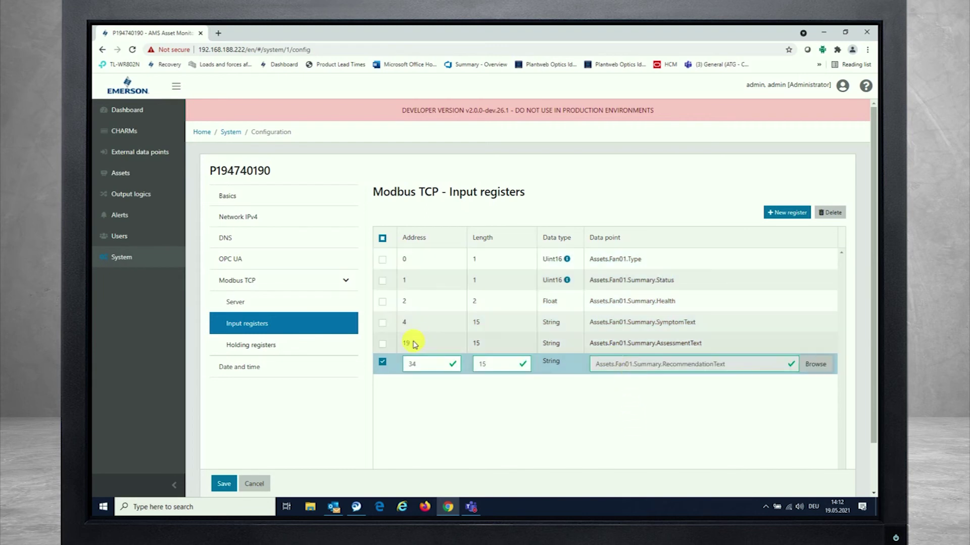
click(473, 433)
click(433, 364)
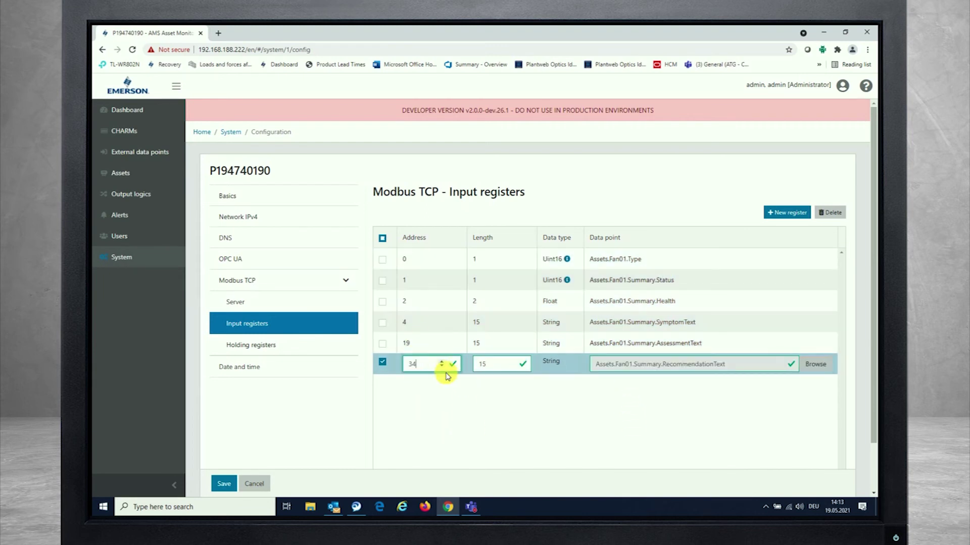
click(442, 363)
click(442, 363)
click(360, 362)
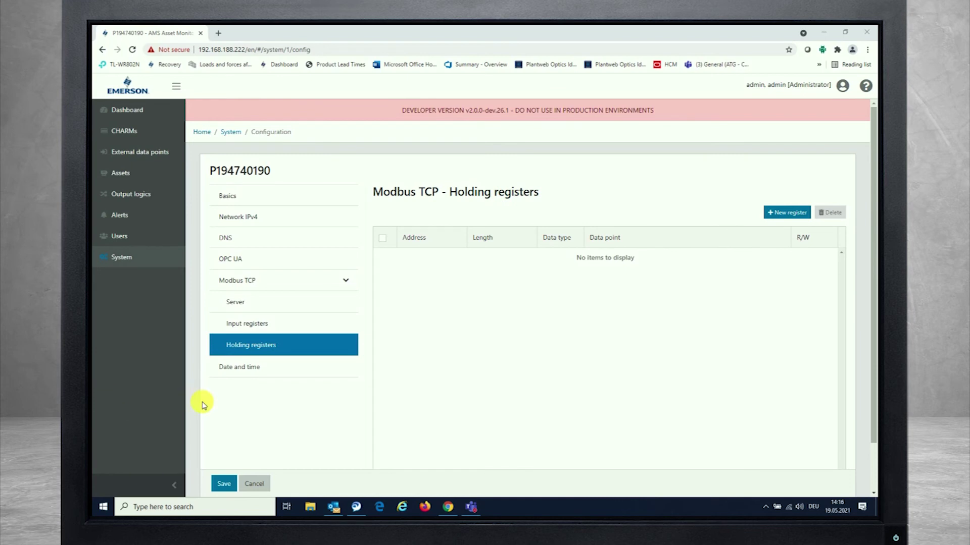
Step: Start a new Modbus TCP holding register and show all available data points on one page of the selection list
click(250, 344)
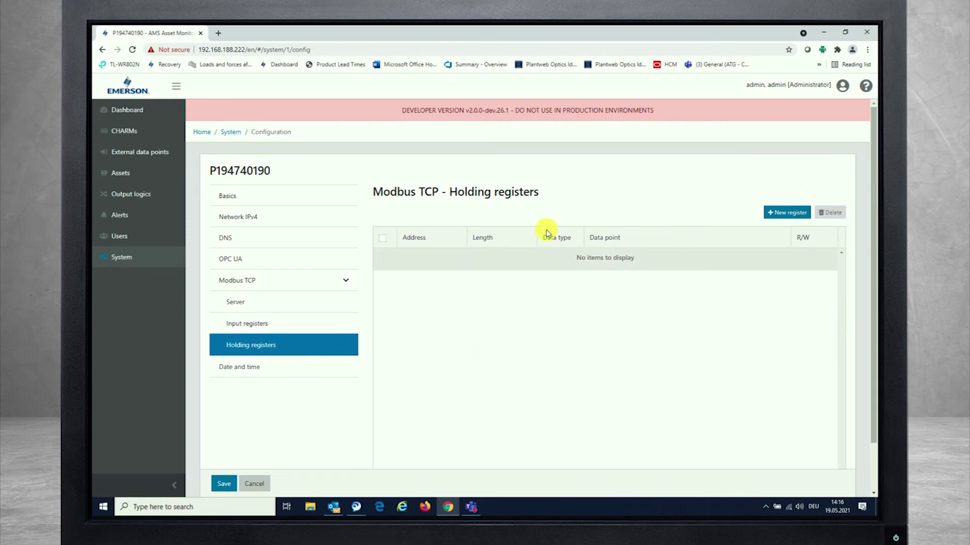
click(783, 214)
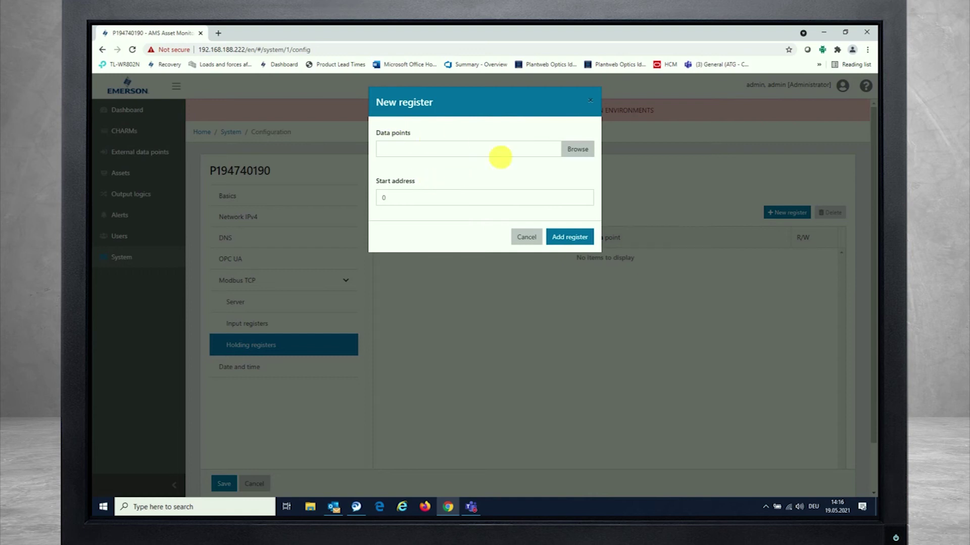
click(578, 149)
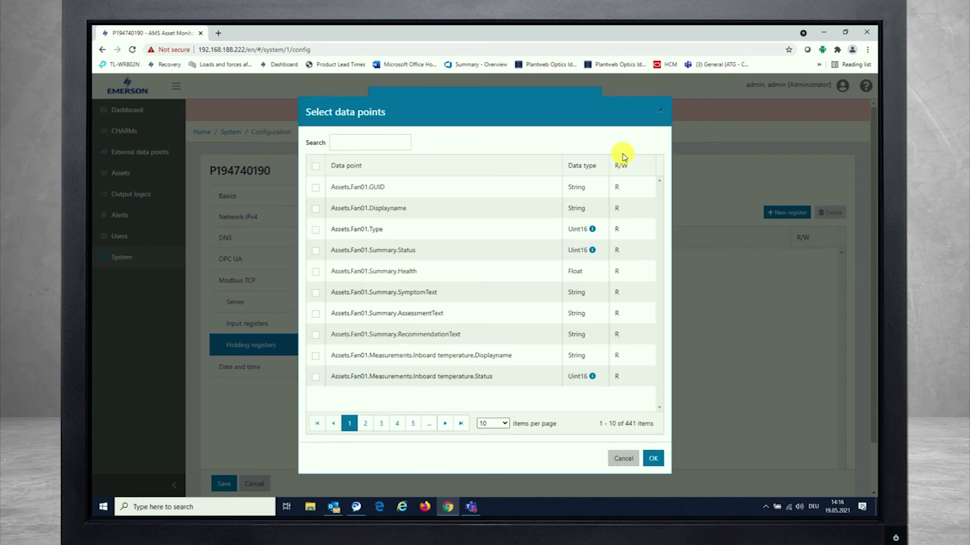
click(505, 425)
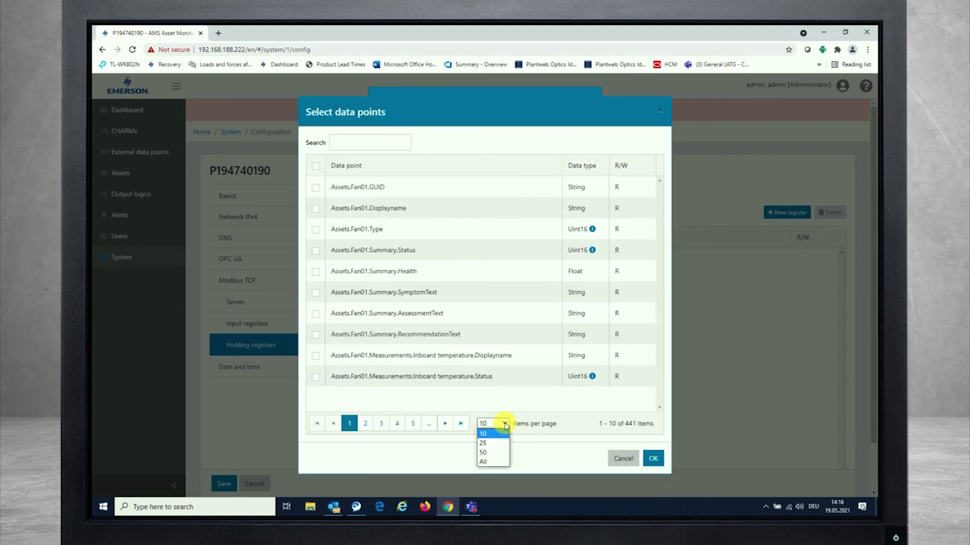
click(484, 464)
click(492, 423)
click(494, 434)
Step: Select the writable Externals.Test DP1.Value data point and add it as a holding register with start address 0
scroll(631, 284, down, 8)
scroll(628, 283, down, 15)
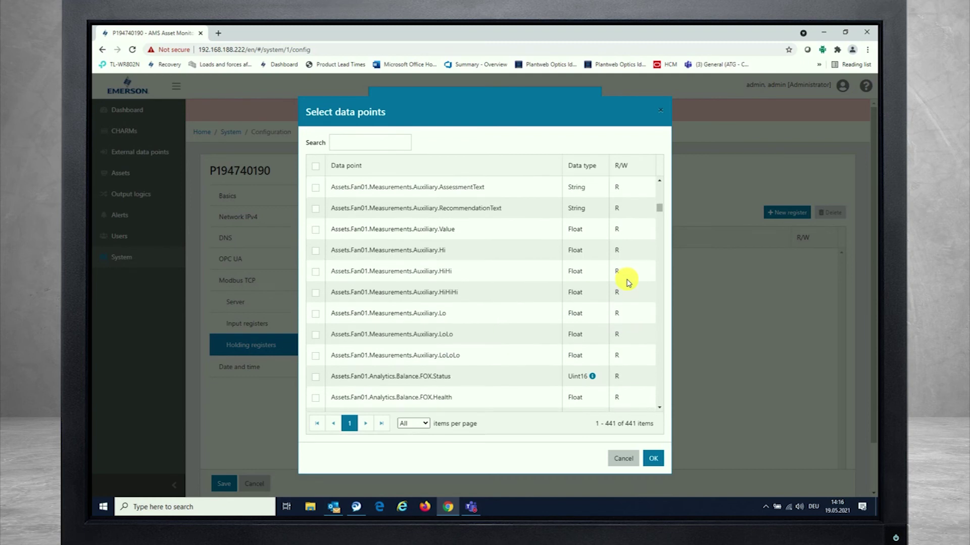
scroll(628, 283, down, 3)
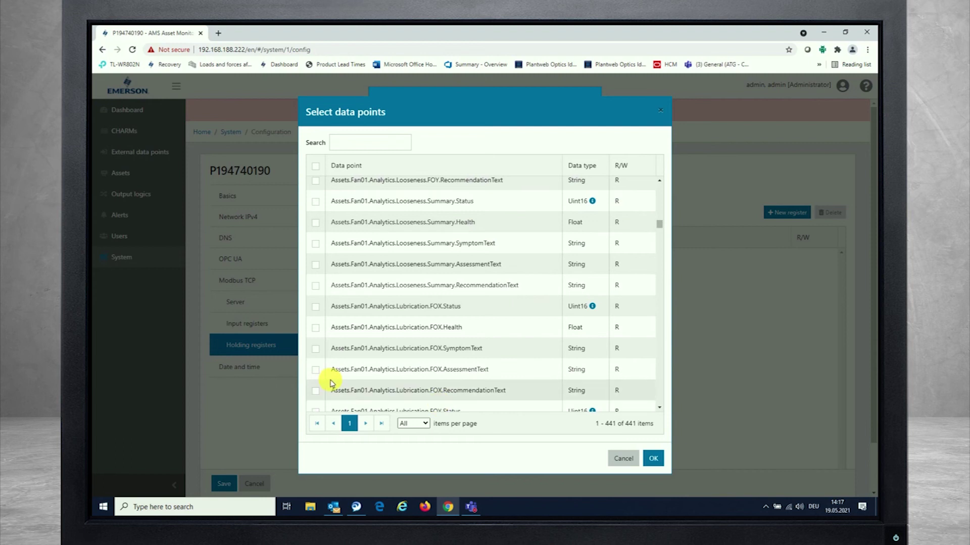
scroll(631, 313, down, 3)
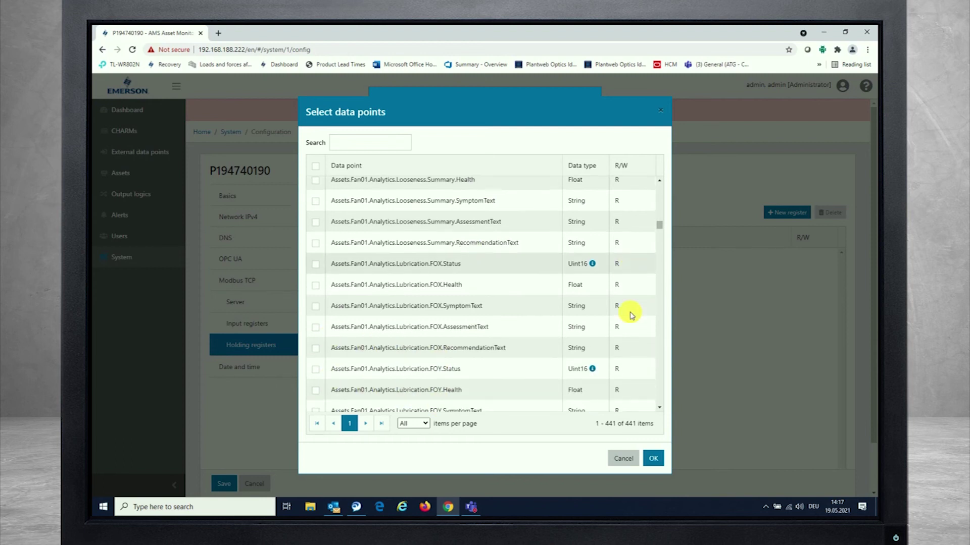
scroll(631, 315, down, 6)
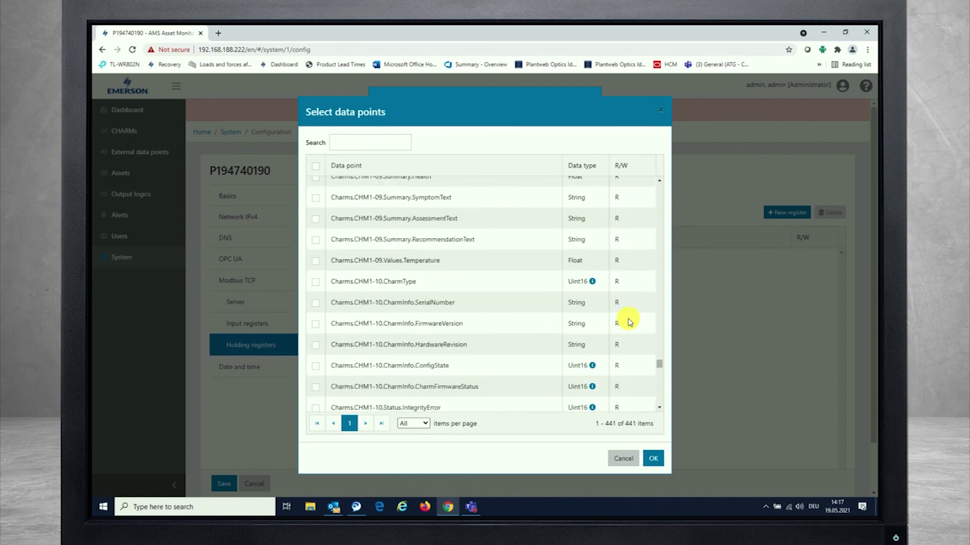
scroll(628, 322, down, 10)
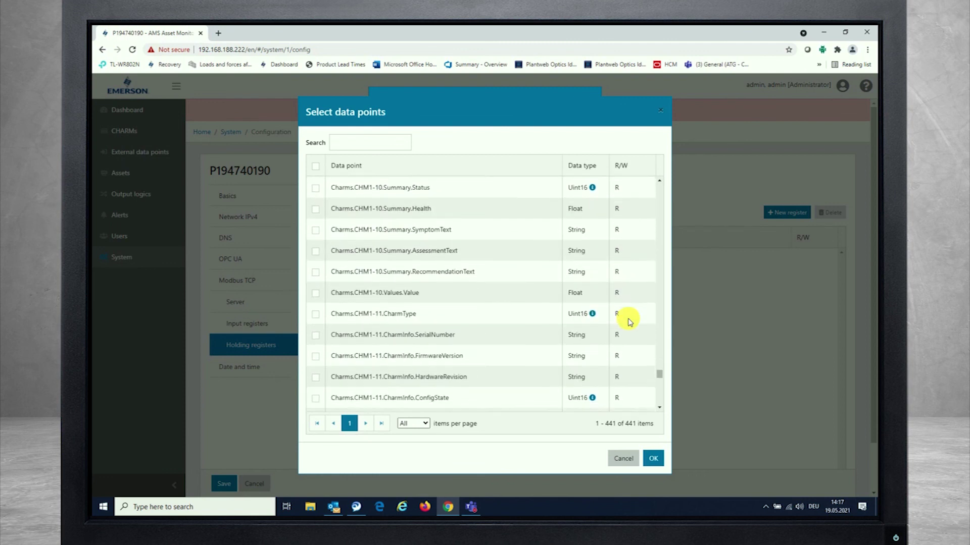
scroll(628, 321, down, 15)
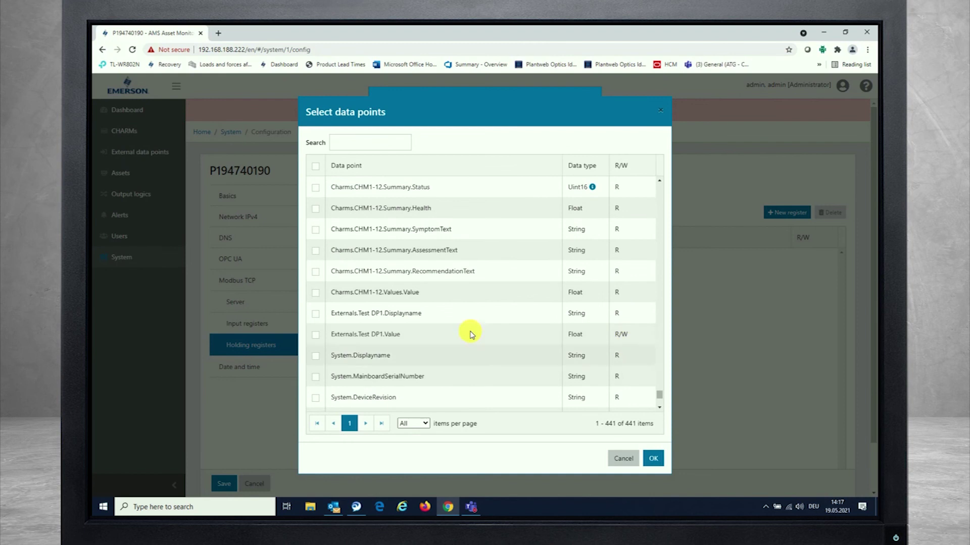
click(316, 335)
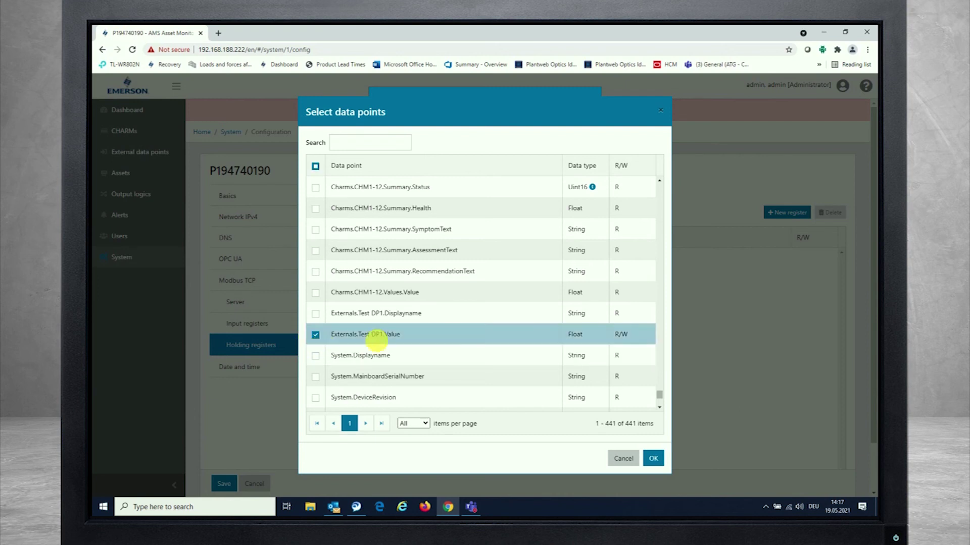
click(653, 458)
click(568, 236)
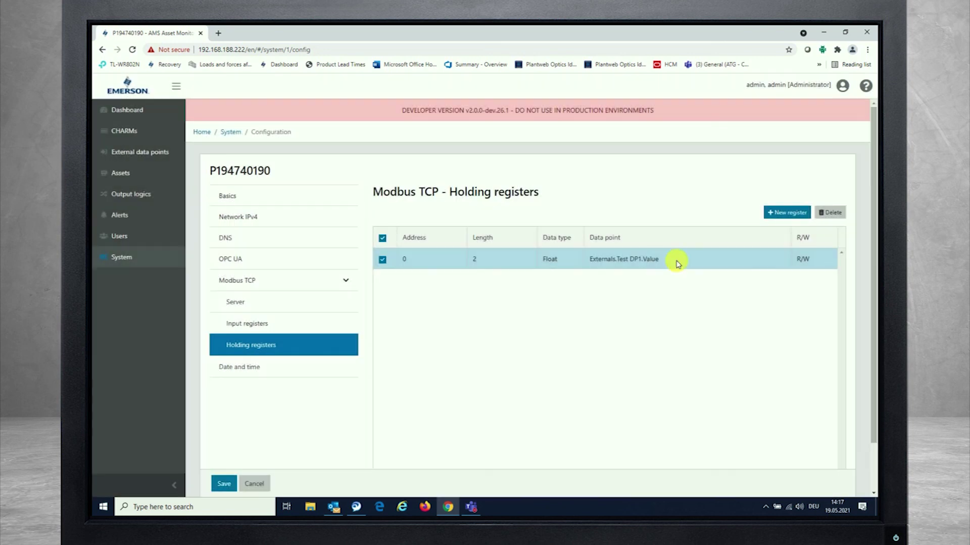
Step: Open the Externals.Test DP1.Value holding register row for editing, close it without changes and save the Modbus TCP configuration
click(403, 259)
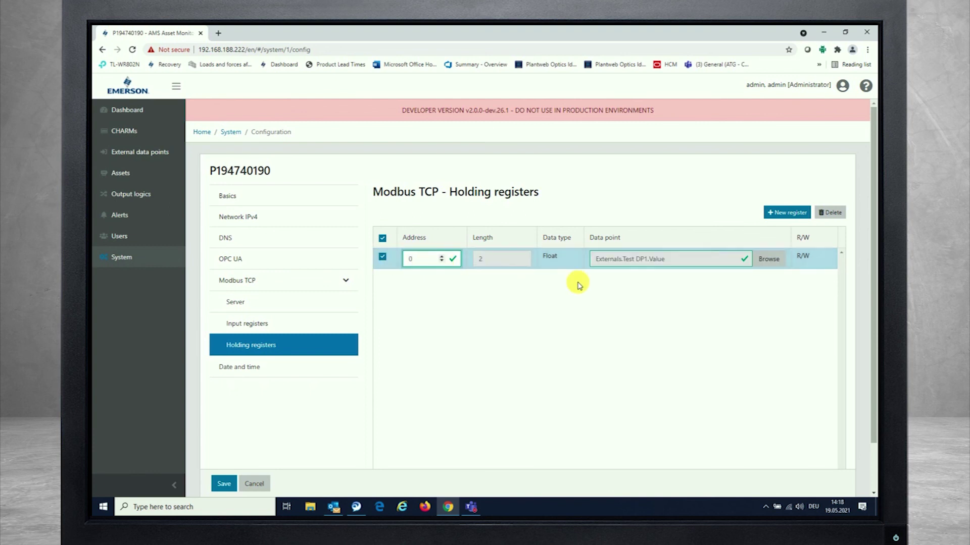
click(496, 260)
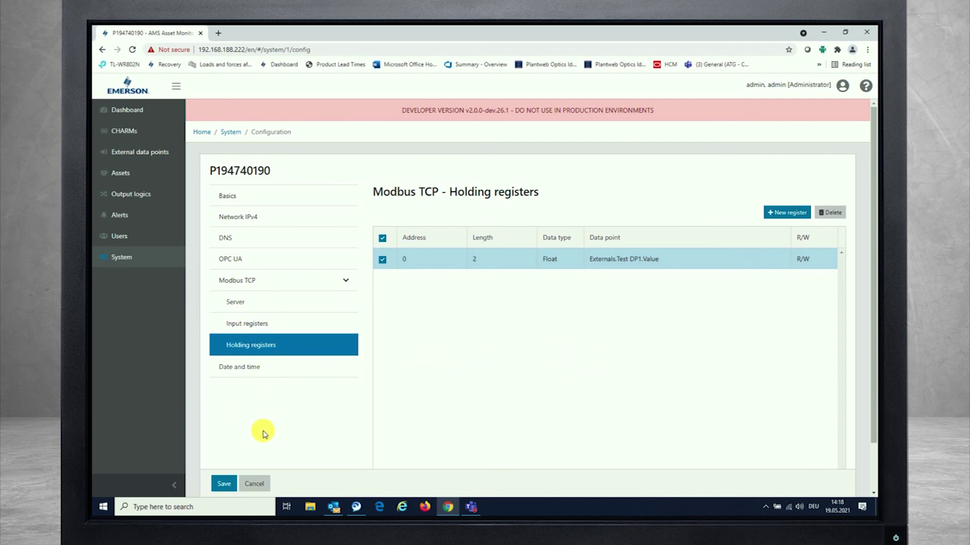
click(224, 484)
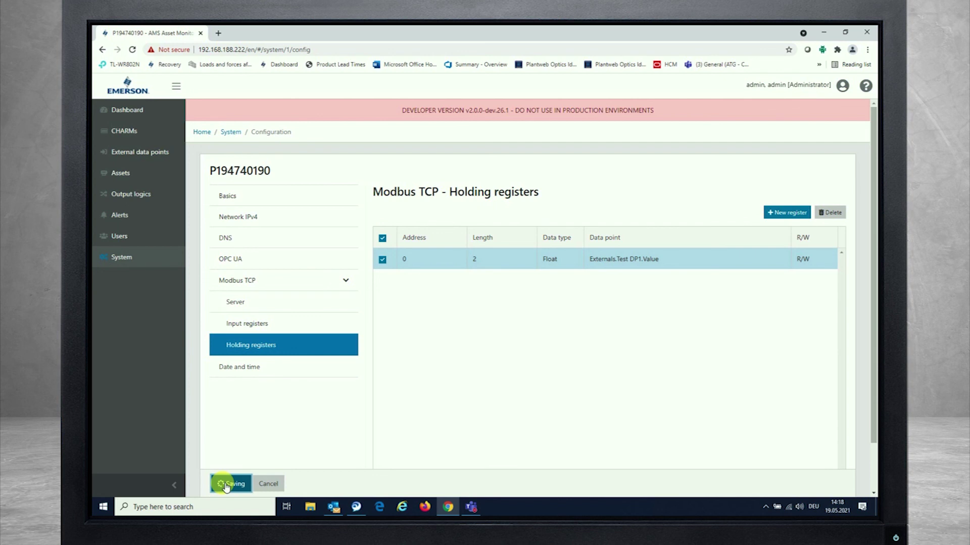